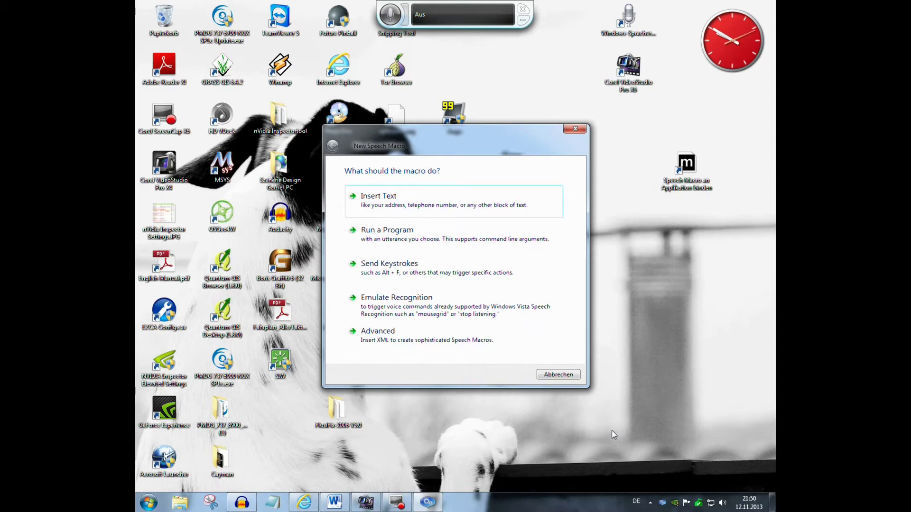
Start an advanced XML speech macro and enter Rundumblick as its listenFor phrase.
left_click(386, 341)
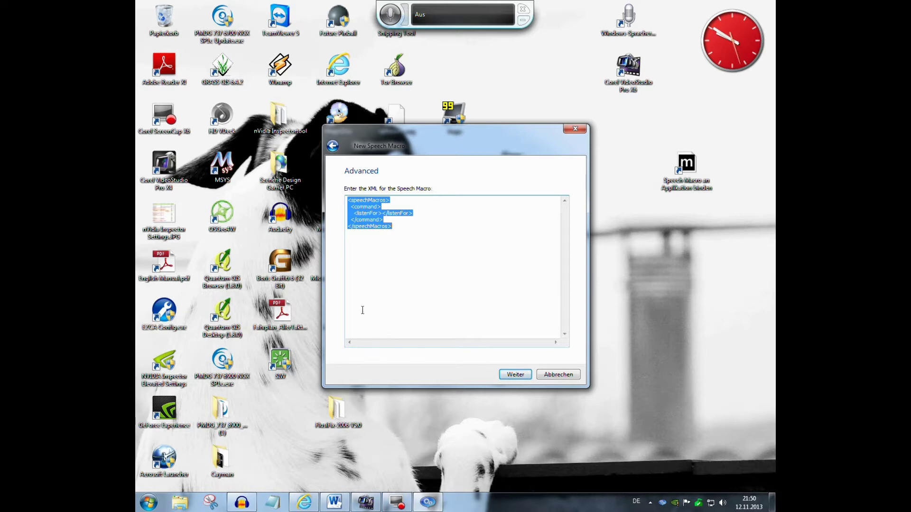
left_click(382, 213)
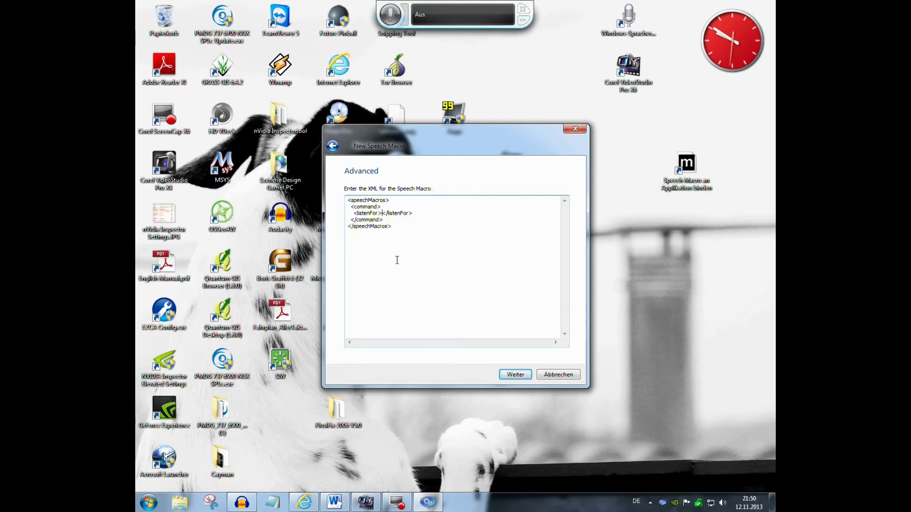
type("Rundumblick")
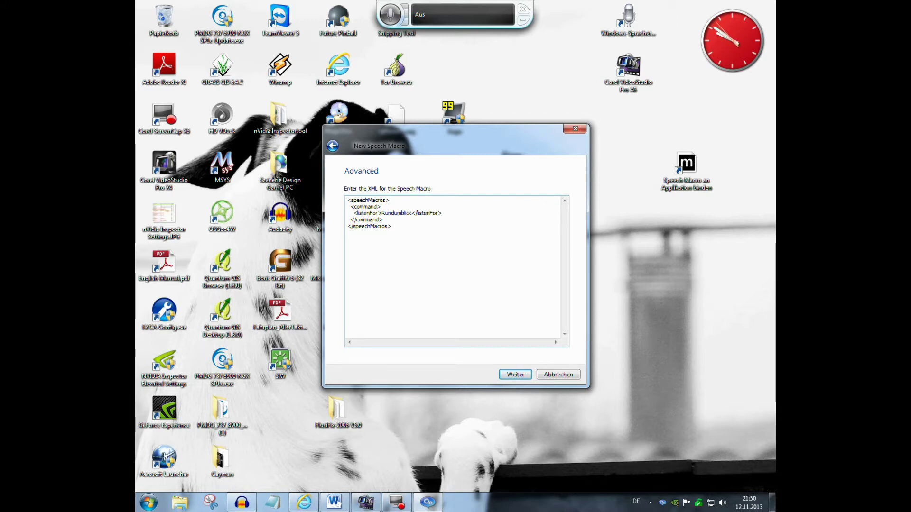
Add the line <sendKeys>s</sendKeys> below the listenFor line of the macro.
left_click(444, 215)
key("Return")
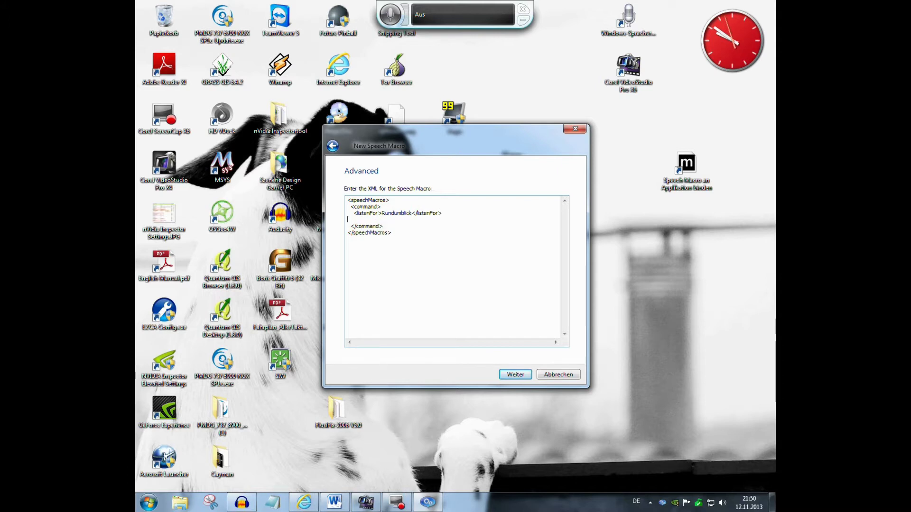
type("<sendKeys>s")
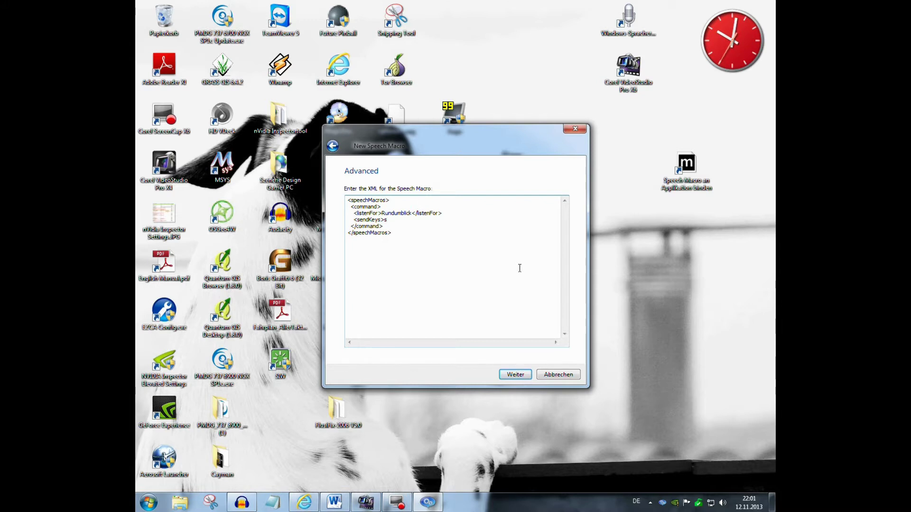
type("</sendKeys>")
Add the line <waitFor seconds="2.5" /> below the sendKeys line.
key("Return")
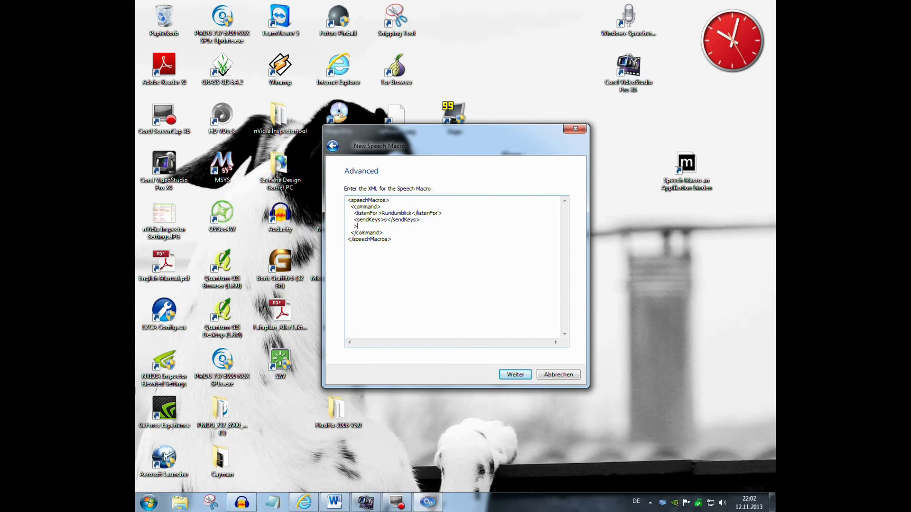
type("<waitFor")
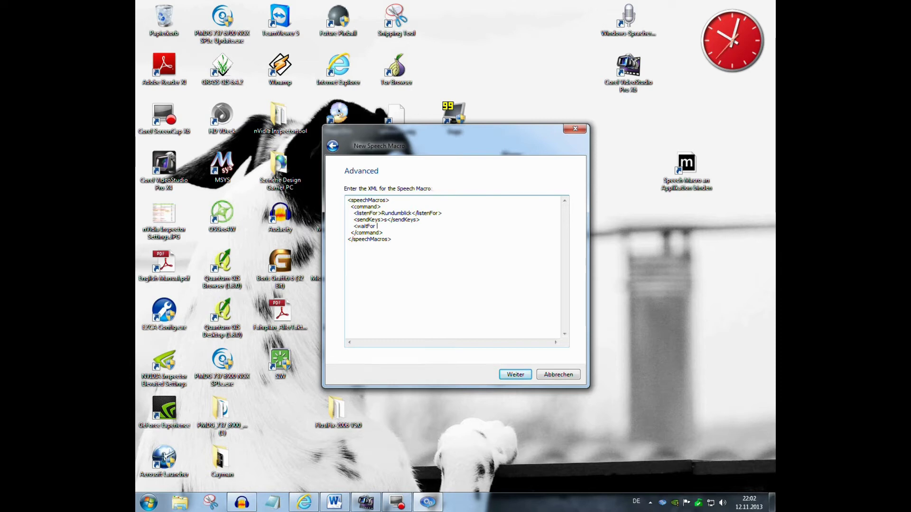
type(" seconds=")
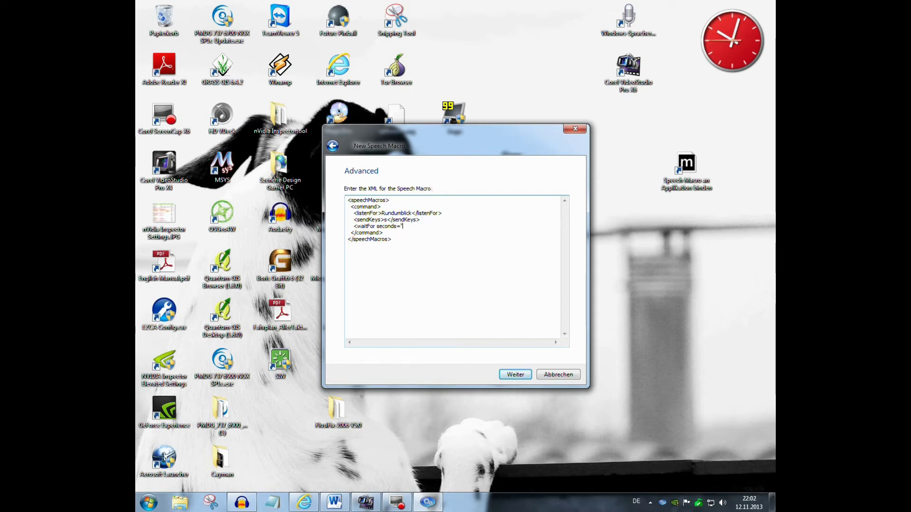
type("\"2")
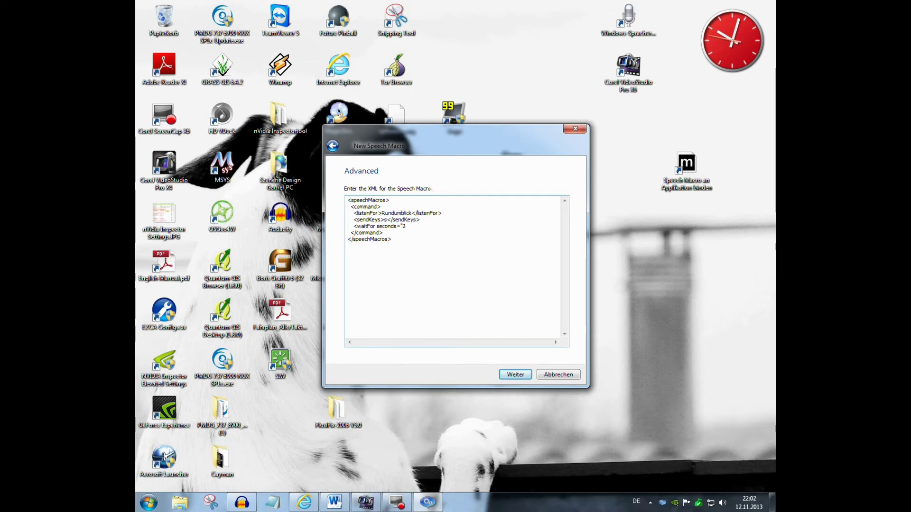
type(".5\" />")
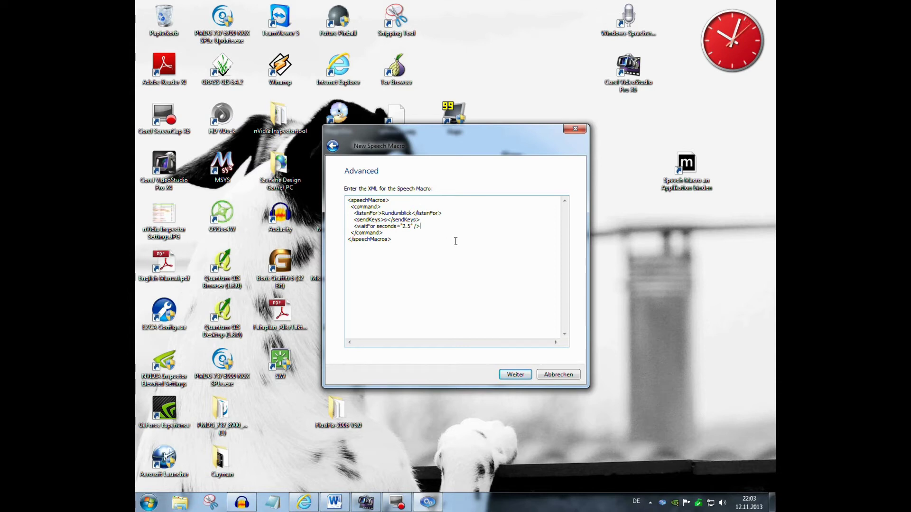
Copy the sendKeys line and paste it on a new line below the waitFor line.
left_click_drag(420, 219, 345, 222)
key("ctrl+c")
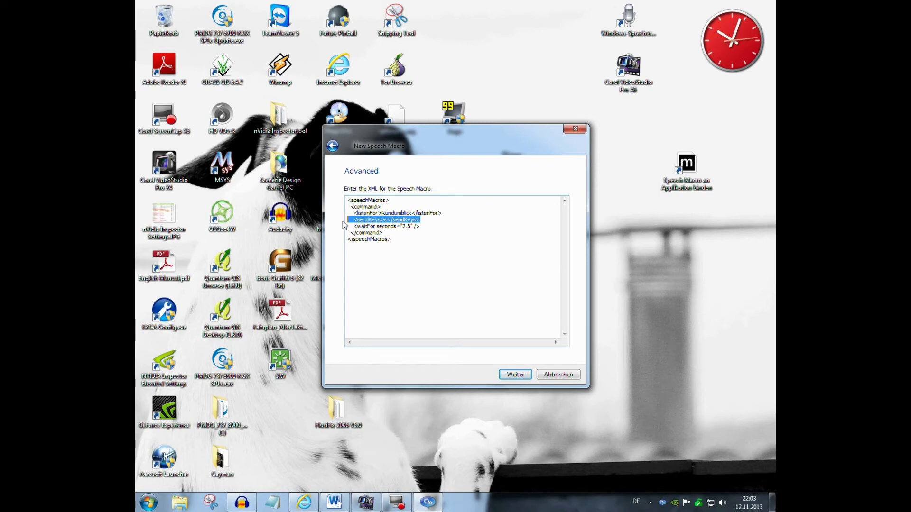
left_click(430, 227)
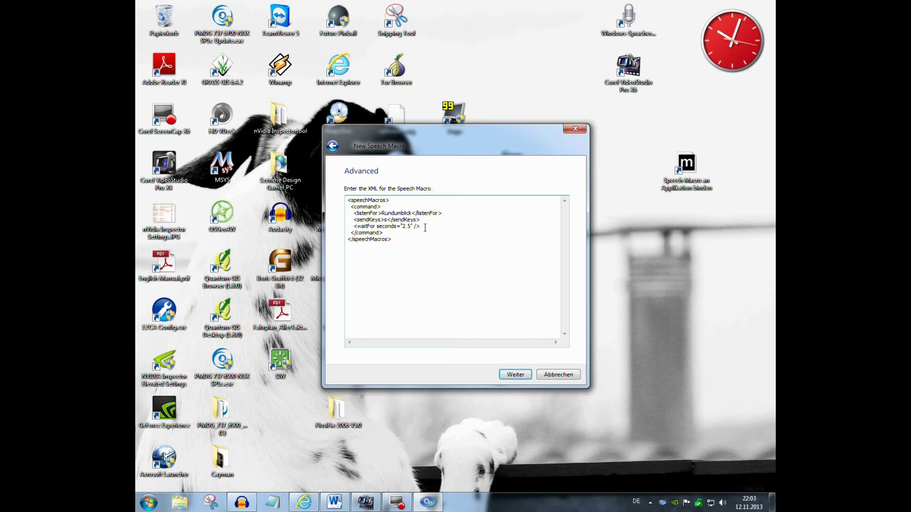
key("Return")
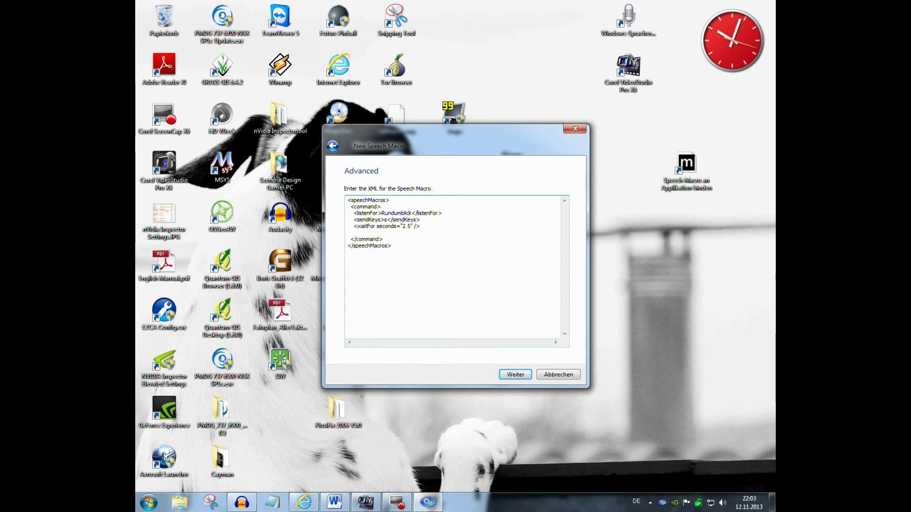
key("ctrl+v")
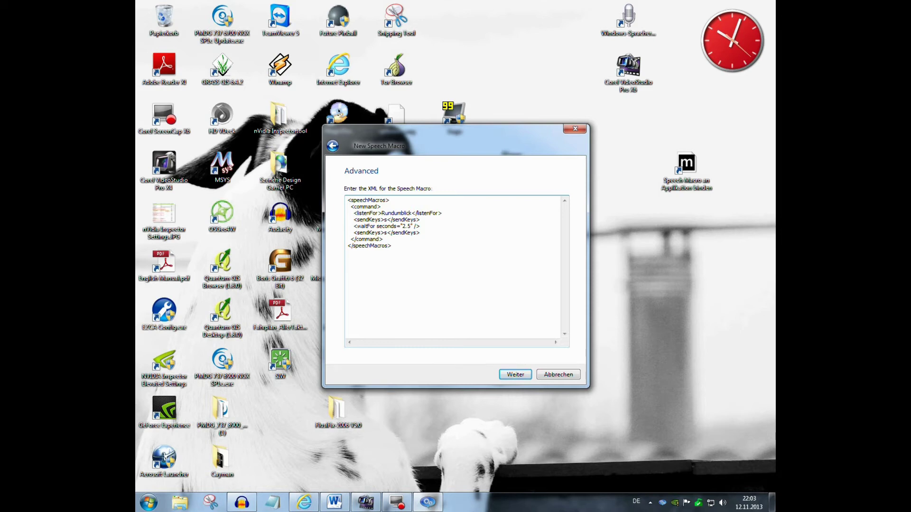
Copy the waitFor line together with the sendKeys line after it, and paste the pair twice below before the closing command tag.
key("shift+Left")
key("shift+Left")
key("shift+Left")
key("shift+Left")
key("shift+Left")
key("shift+Left")
key("shift+Left")
key("shift+Left")
key("shift+Left")
key("shift+Left")
key("shift+Left")
key("shift+Left")
key("shift+Left")
key("shift+Left")
key("shift+Left")
key("shift+Left")
key("shift+Left")
key("shift+Left")
key("shift+Left")
key("shift+Left")
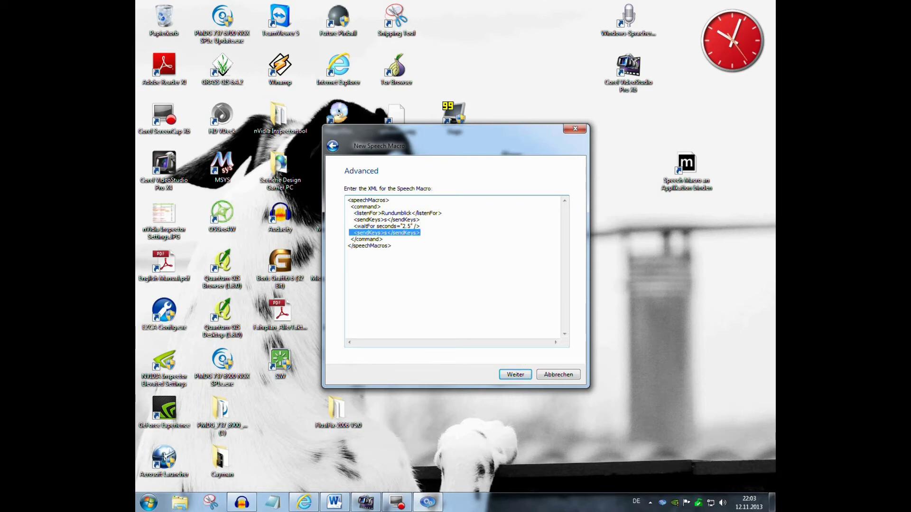
key("shift+Up")
key("ctrl+c")
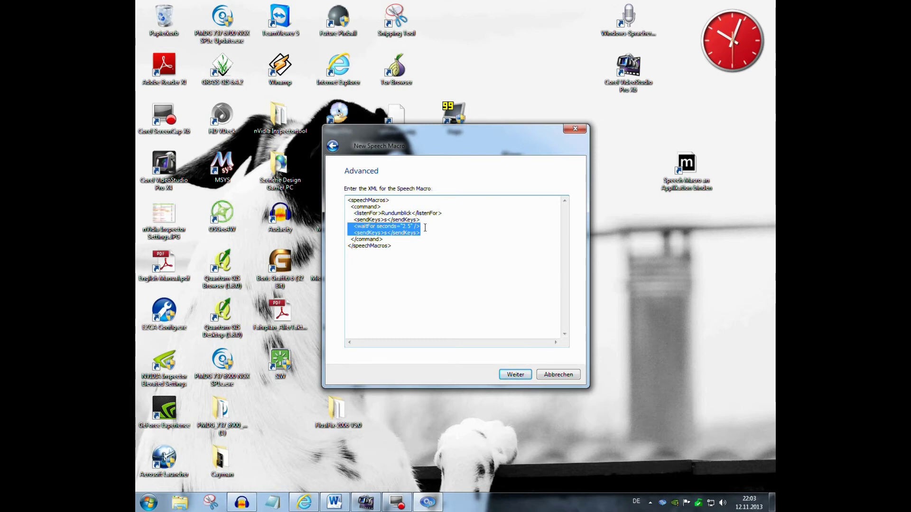
key("Down")
key("End")
key("Return")
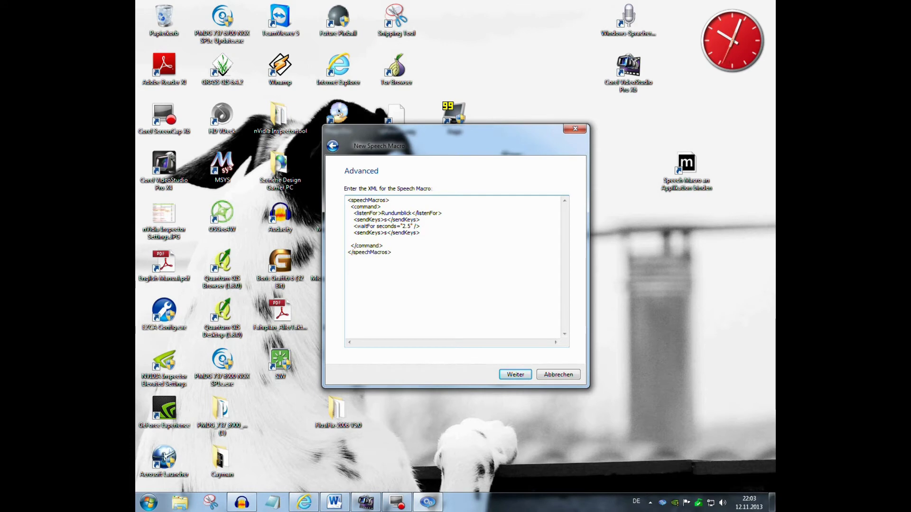
key("ctrl+v")
key("ctrl+v")
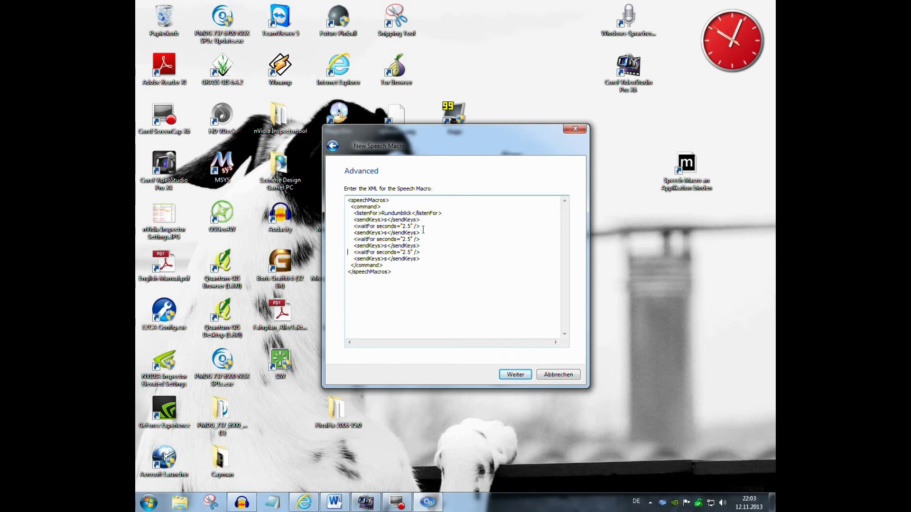
Continue to the summary, name the macro file Rundumblick.WSRMac, create the macro and close the confirmation.
left_click(514, 376)
left_click(459, 307)
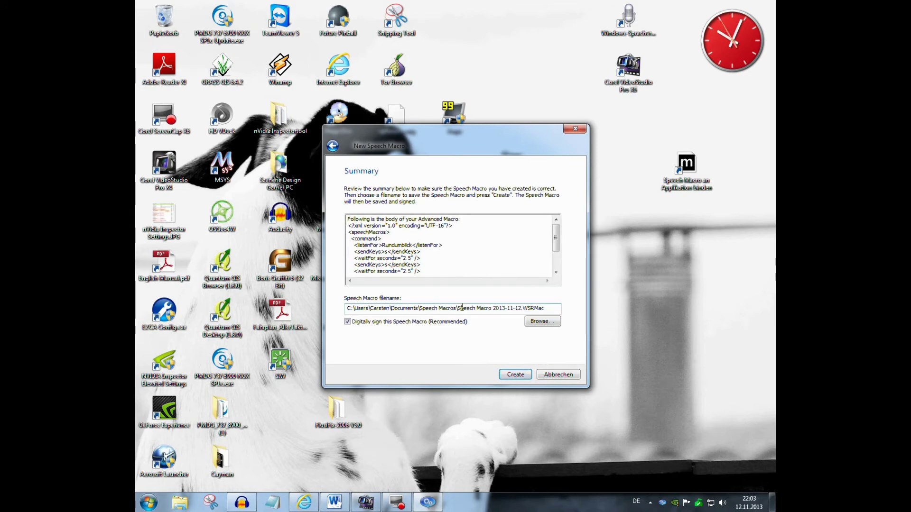
left_click_drag(457, 308, 521, 310)
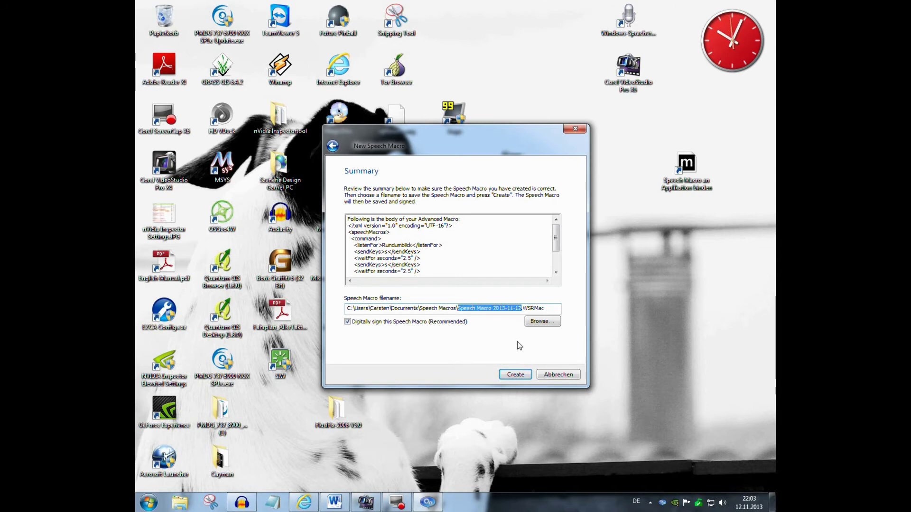
type("R")
type("undum")
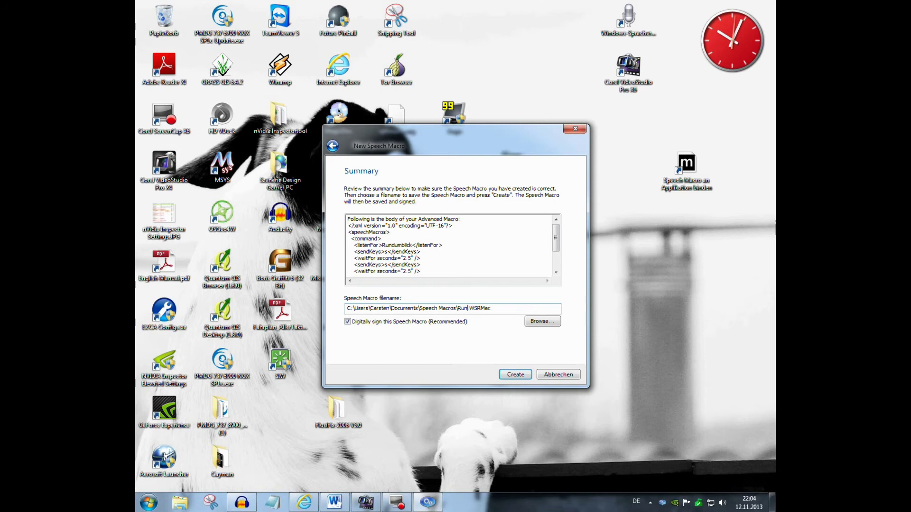
type("blick")
left_click(514, 375)
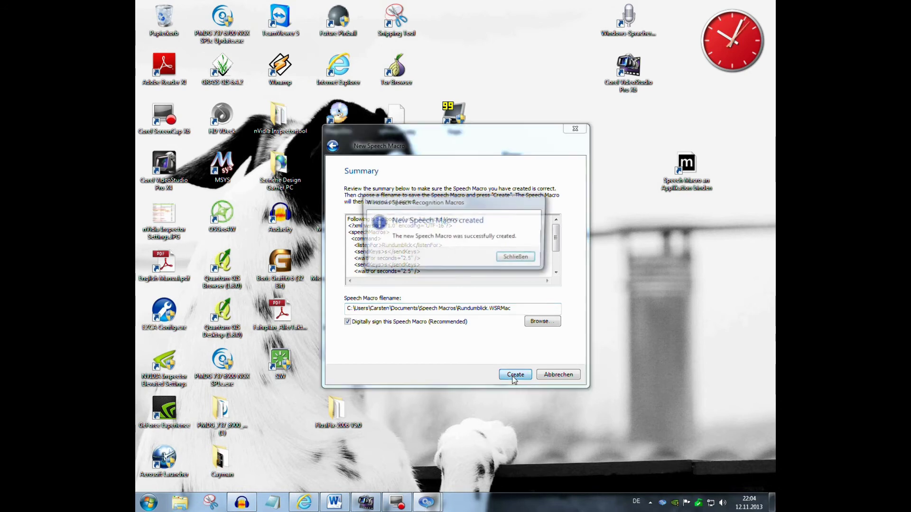
left_click(507, 260)
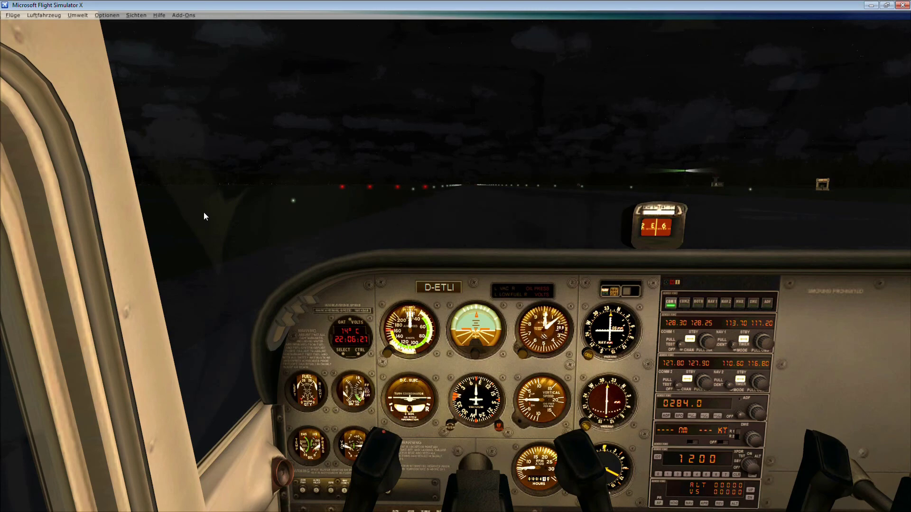
Switch to Microsoft Flight Simulator X and cycle through the outside, tower and aircraft views back to the cockpit.
key("s")
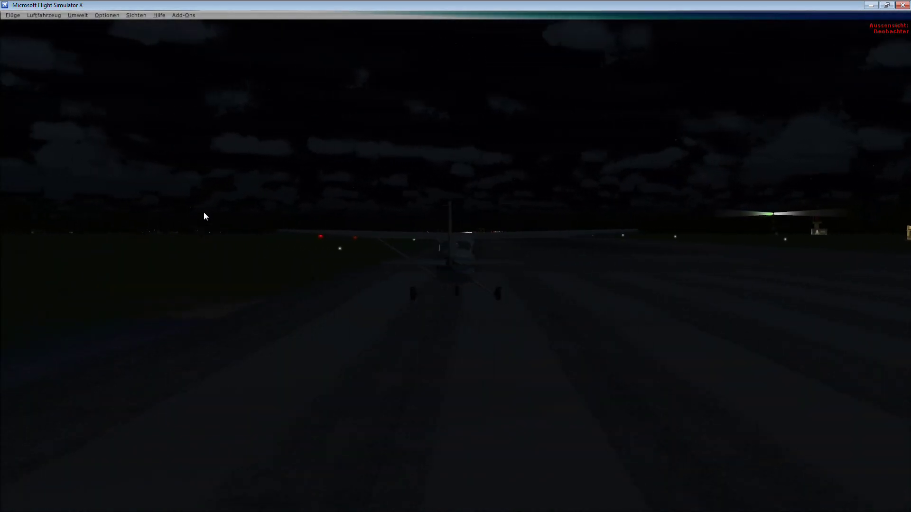
key("s")
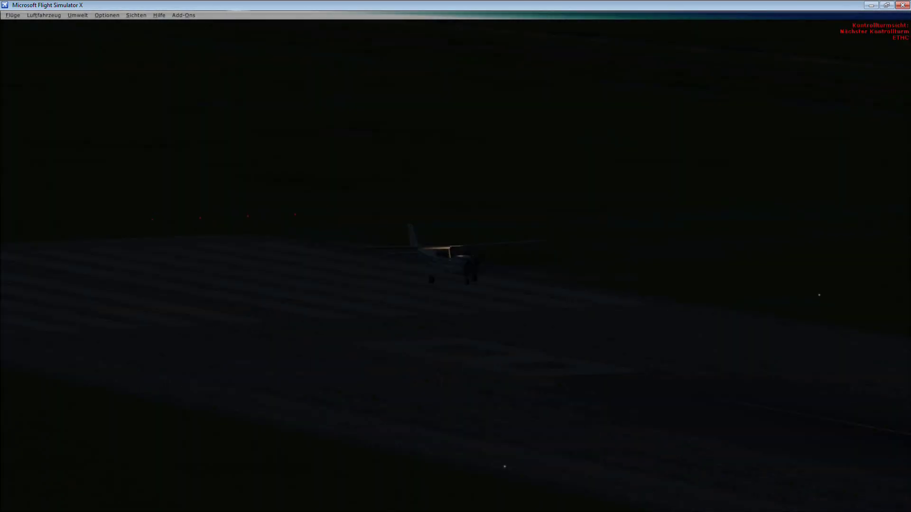
key("s")
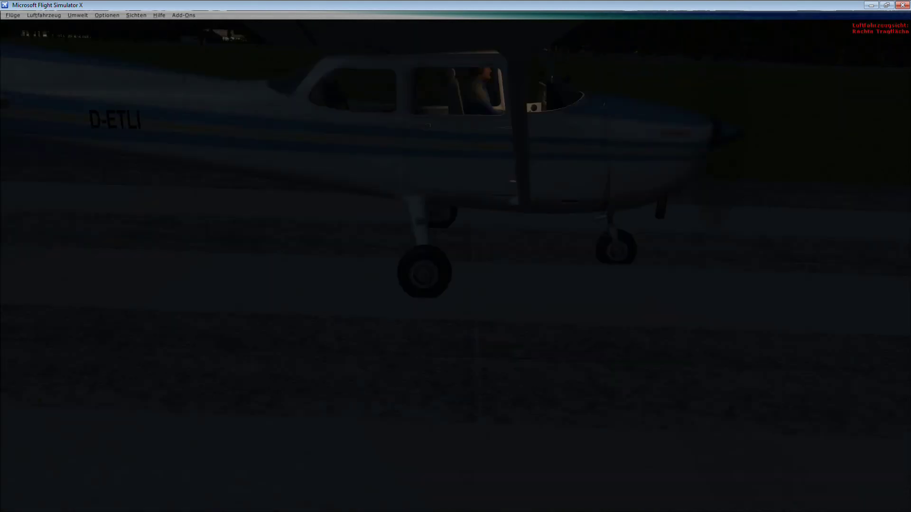
key("s")
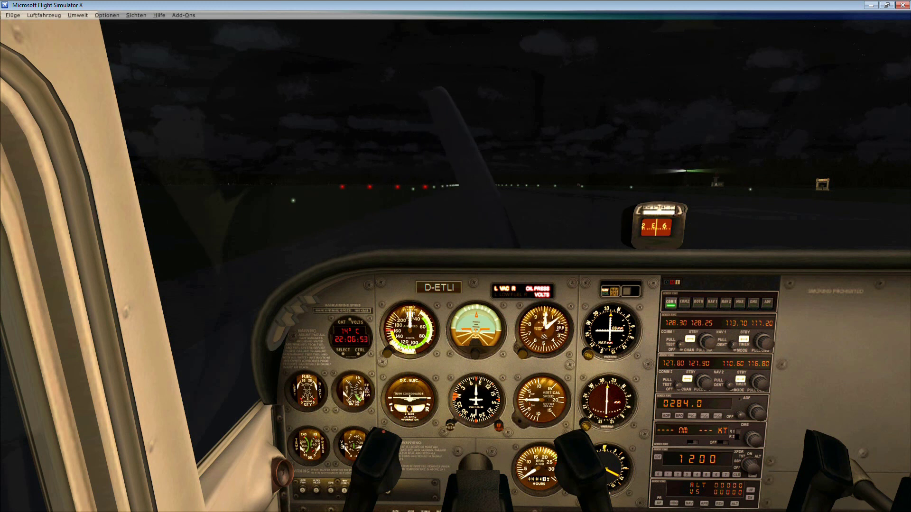
Set the aircraft's parking brake.
key("ctrl+period")
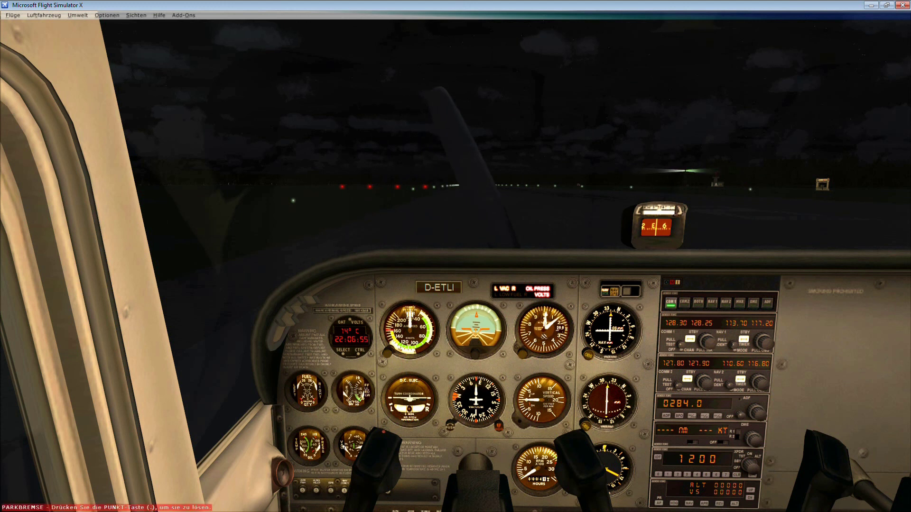